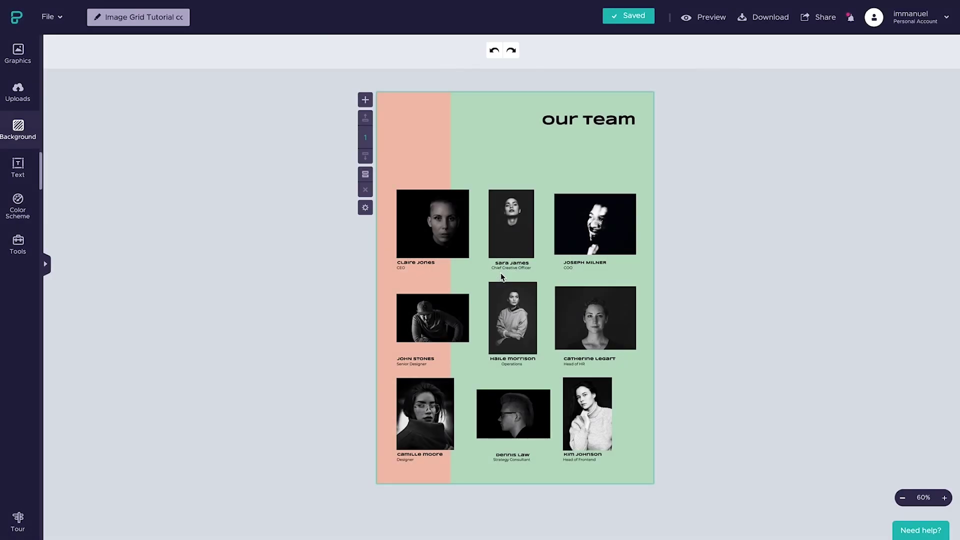
Select the 3x3 team photo grid so it can be removed.
left_click(450, 239)
left_click(504, 236)
left_click(601, 233)
left_click(583, 326)
left_click(532, 320)
left_click(442, 319)
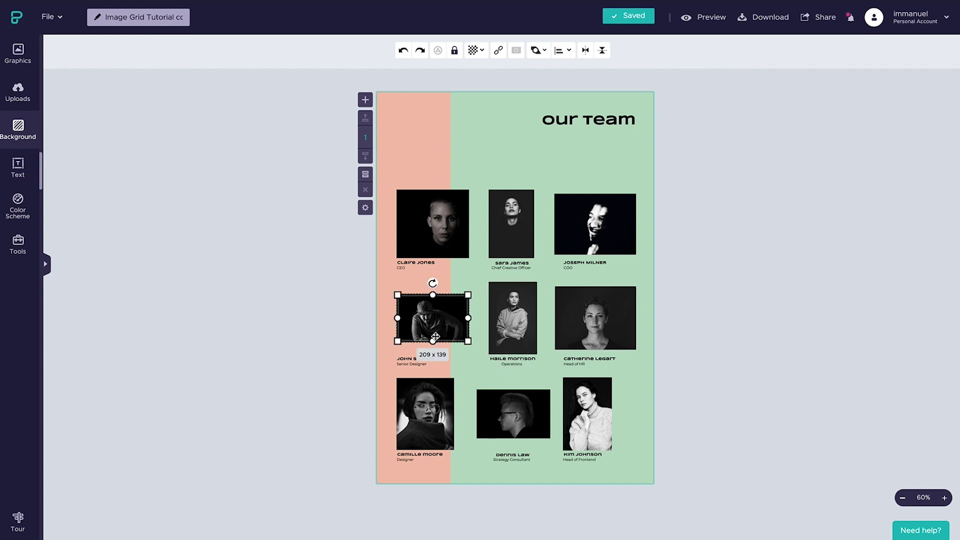
left_click(427, 401)
left_click(578, 409)
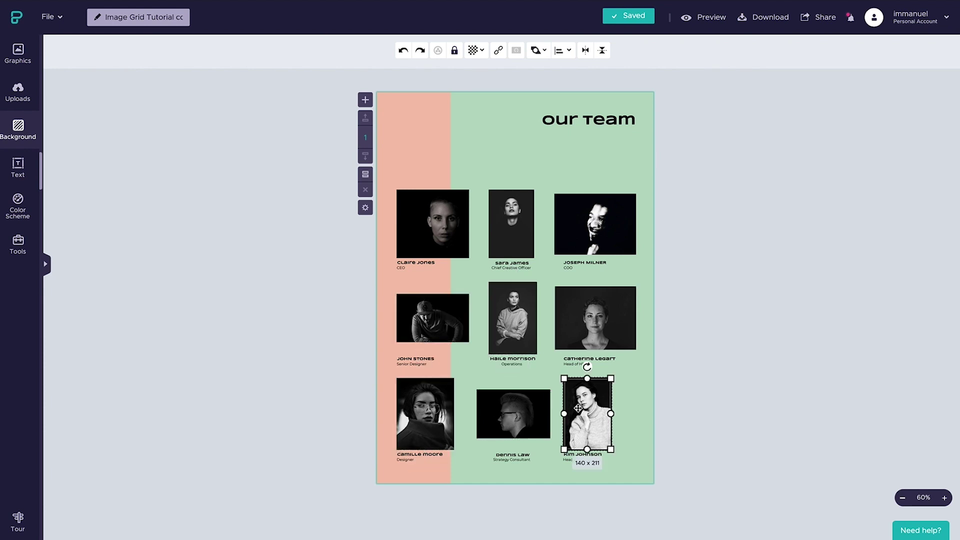
left_click(644, 406)
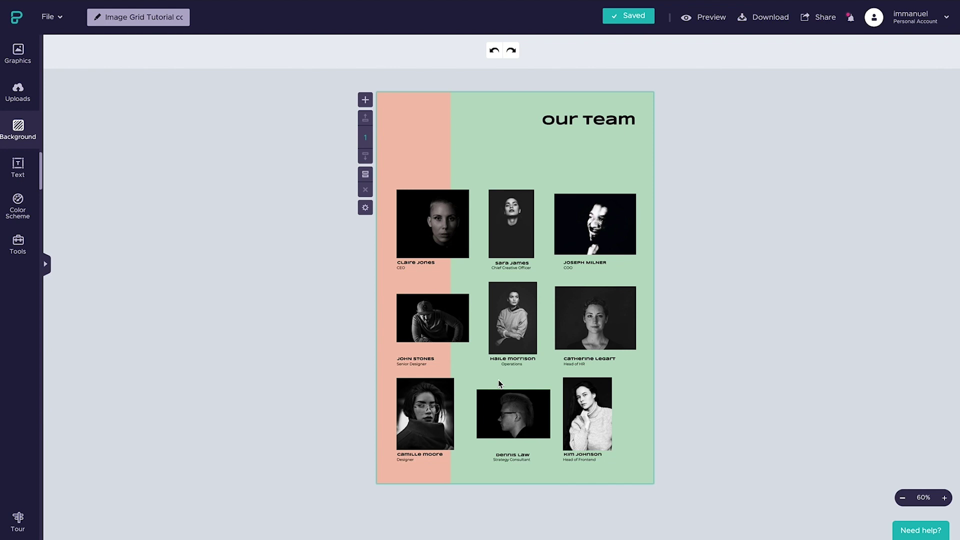
left_click(498, 379)
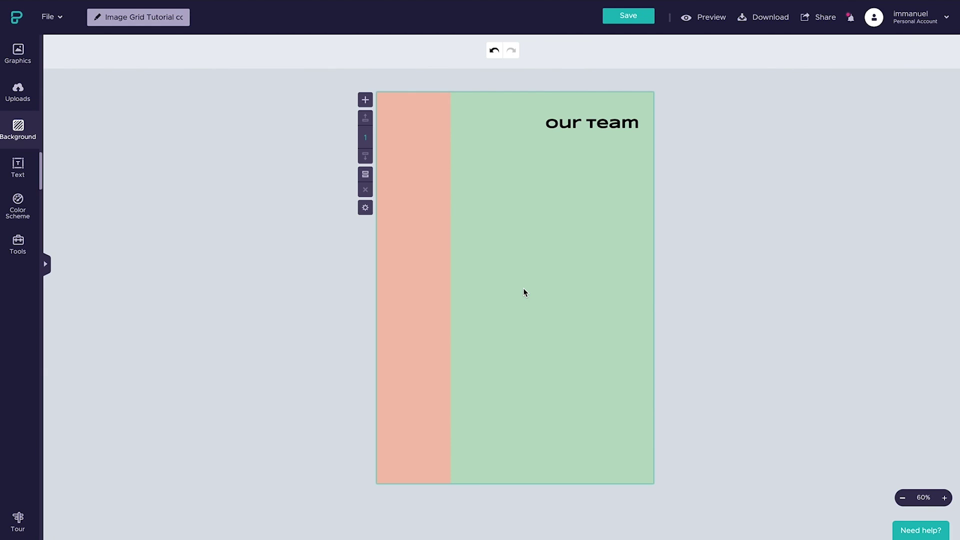
Add a black square from Graphics > Shapes & Icons to the page.
left_click(28, 56)
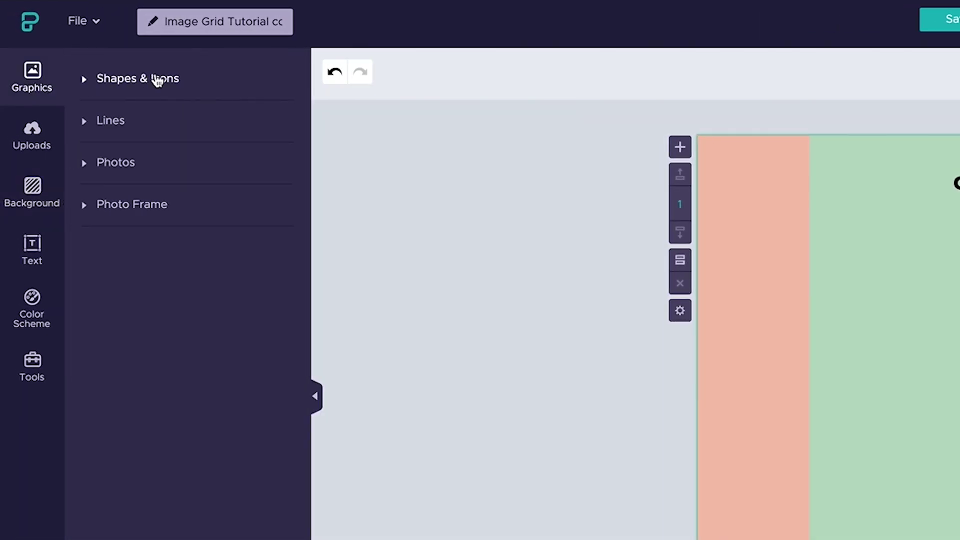
left_click(157, 80)
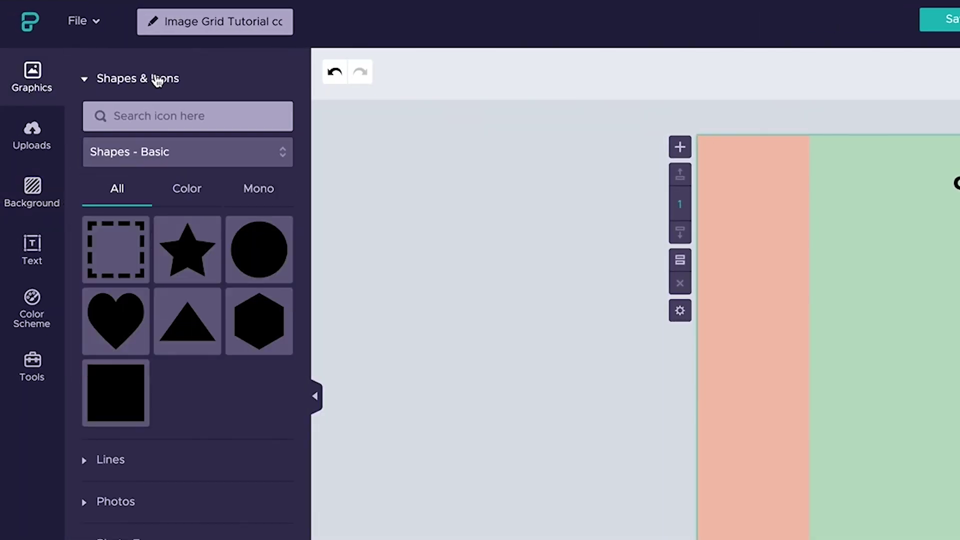
mouse_move(125, 387)
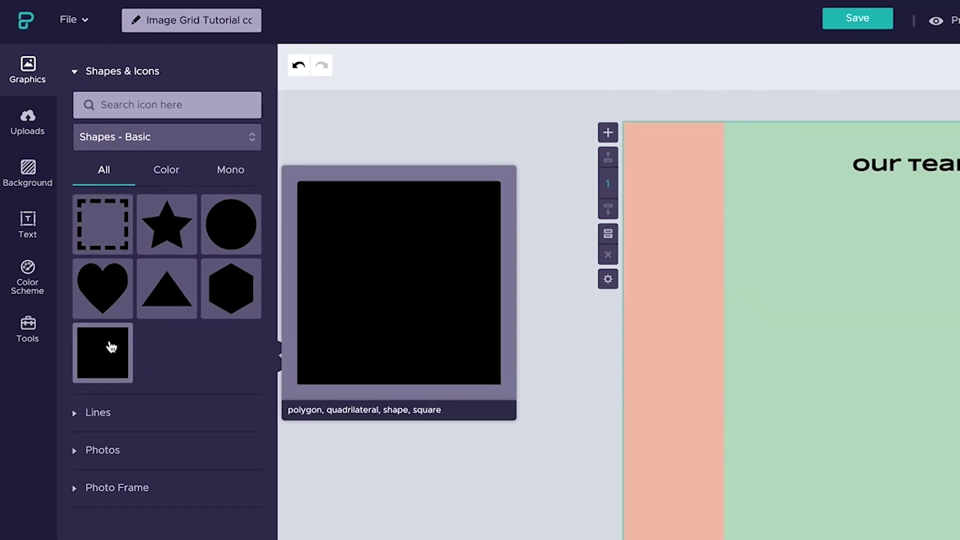
left_click(111, 346)
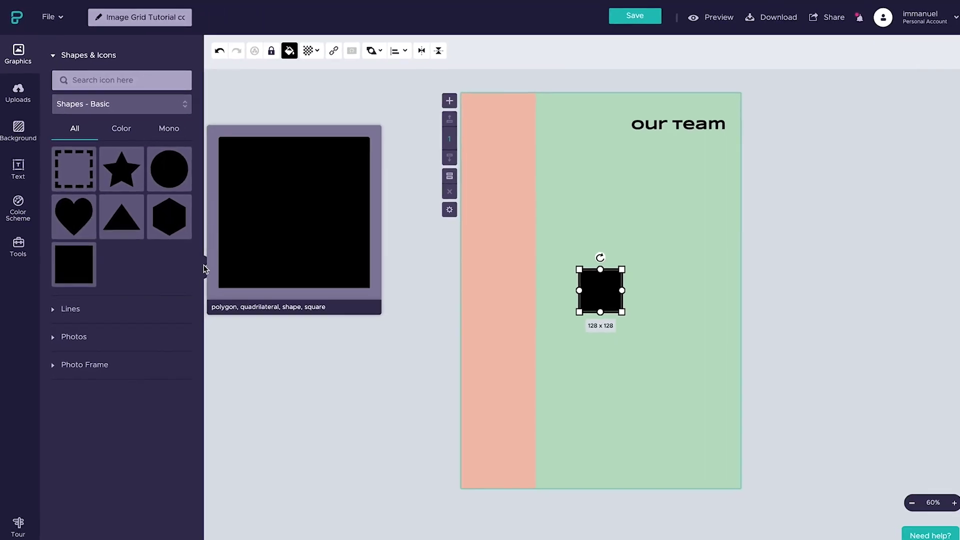
left_click(279, 355)
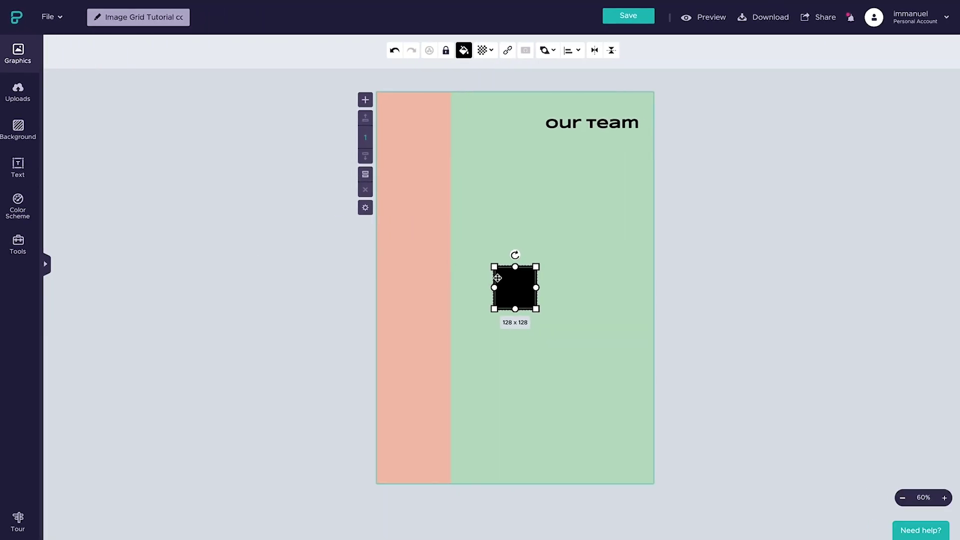
Enlarge the square beneath the title and copy it into a row of three.
left_click_drag(510, 287, 484, 194)
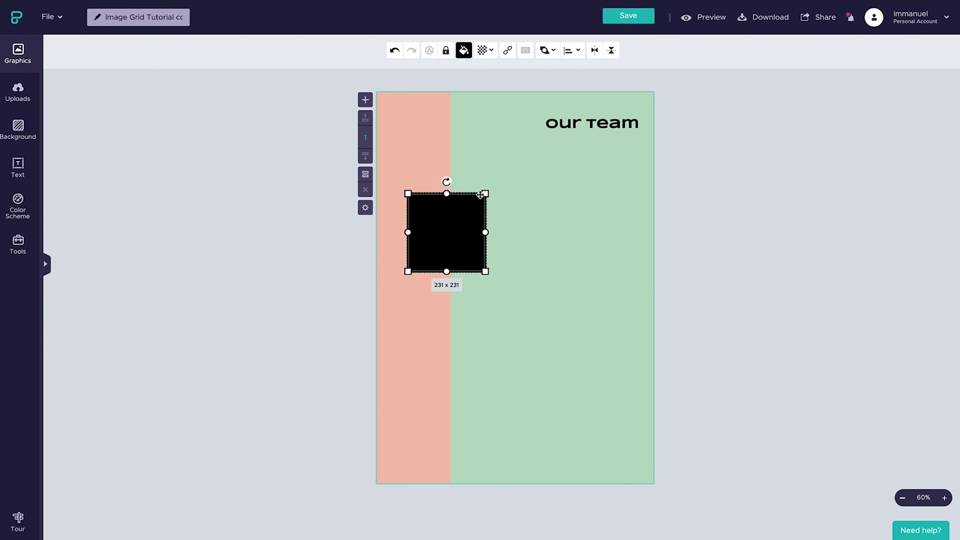
left_click_drag(454, 236, 450, 216)
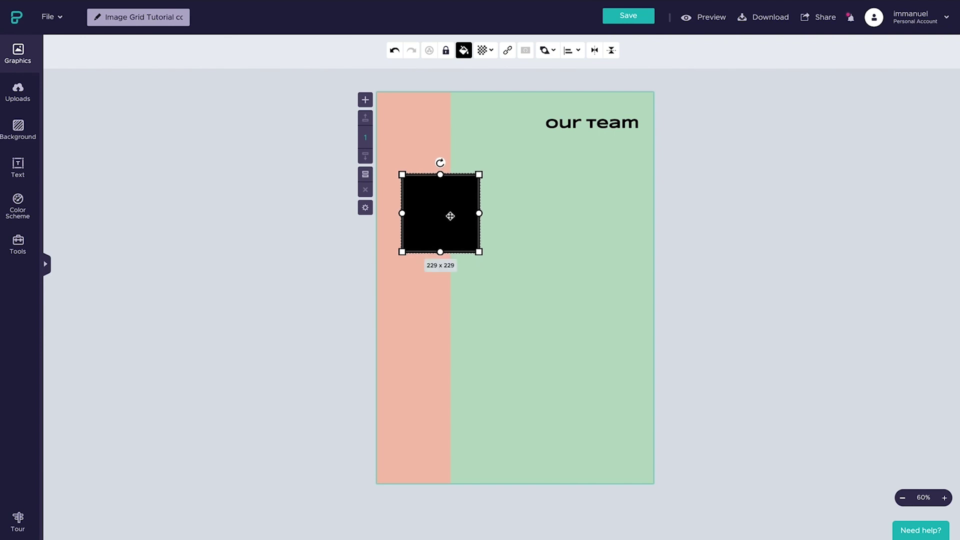
left_click_drag(450, 216, 450, 213)
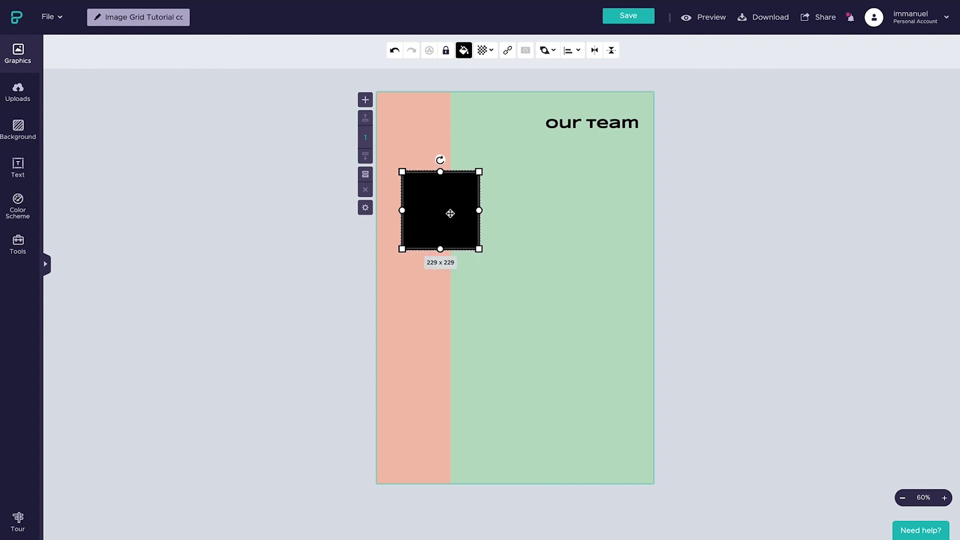
left_click_drag(450, 213, 613, 187)
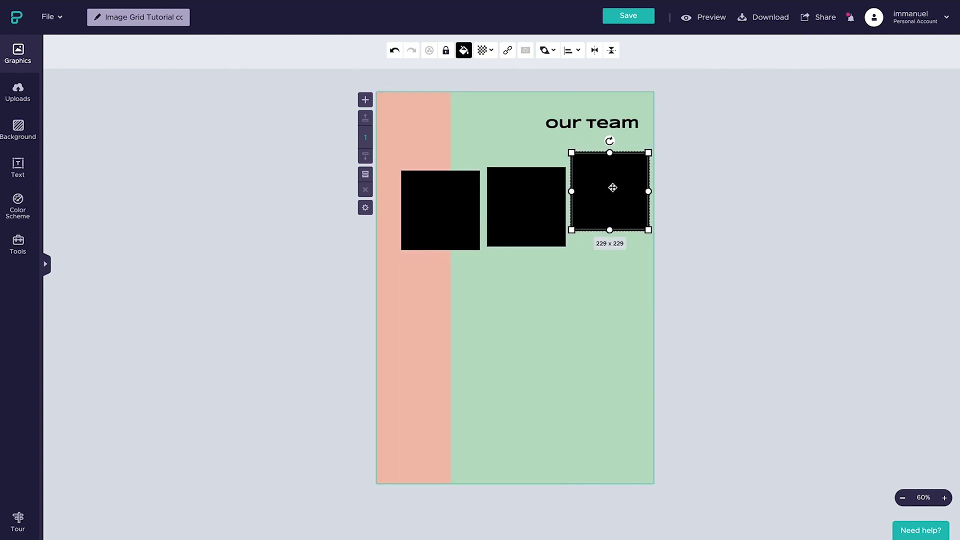
left_click_drag(405, 142, 620, 292)
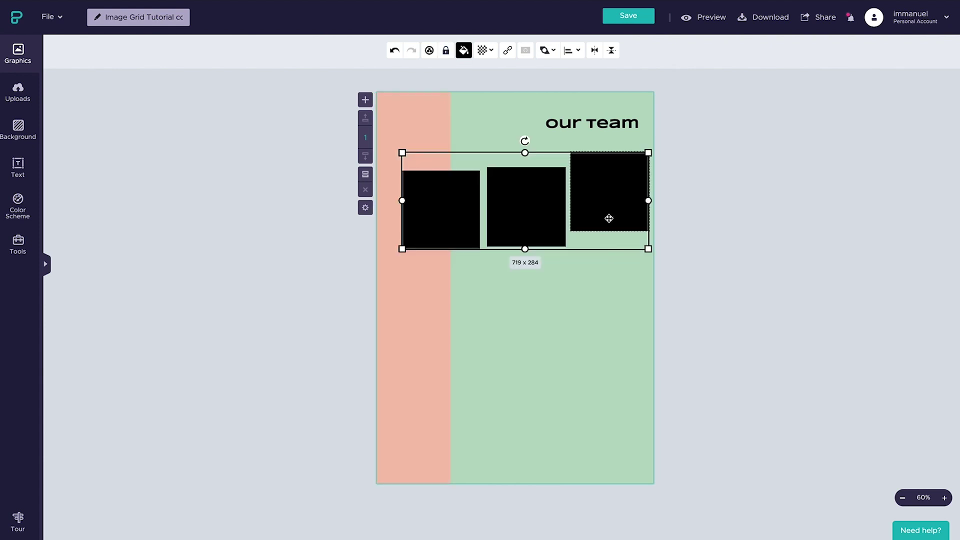
Align the three squares on their vertical centres and distribute them evenly horizontally.
left_click(573, 51)
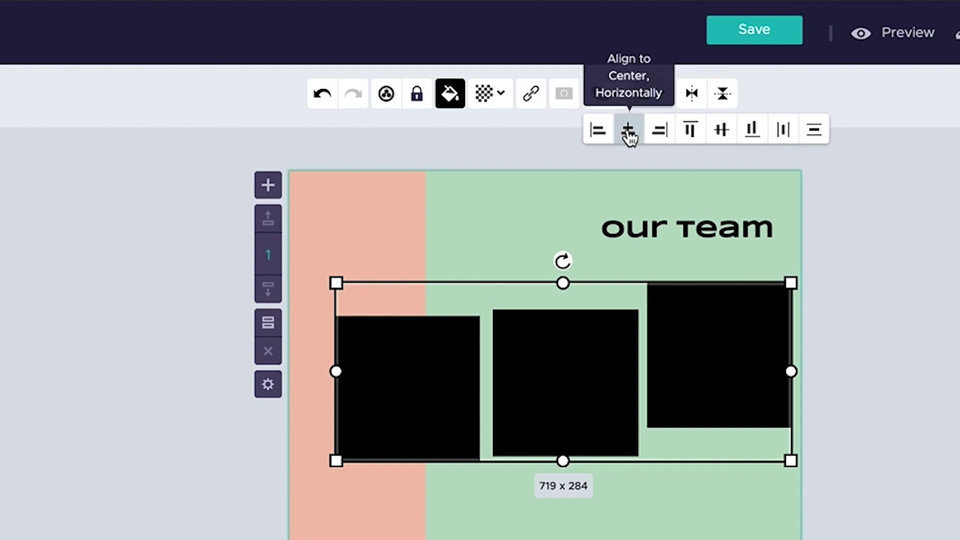
left_click(729, 133)
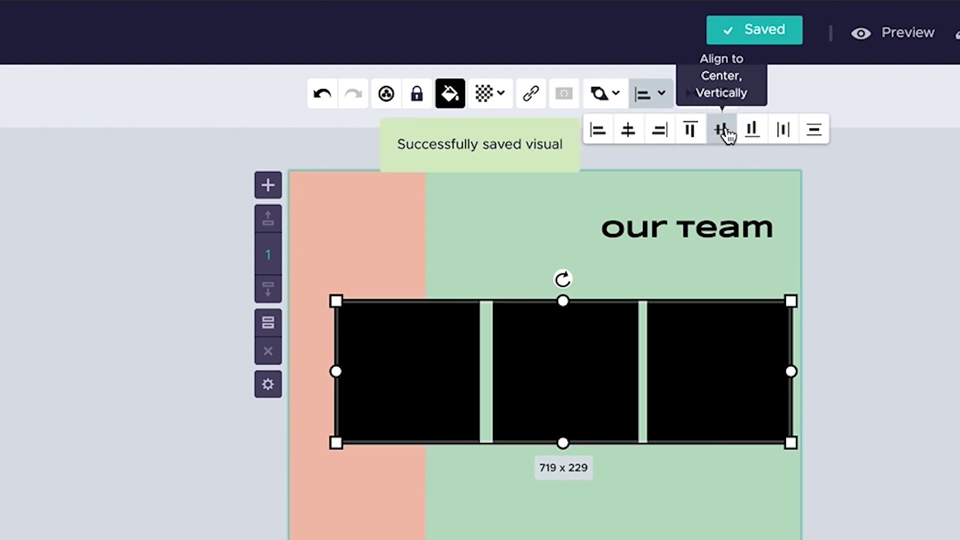
left_click(781, 134)
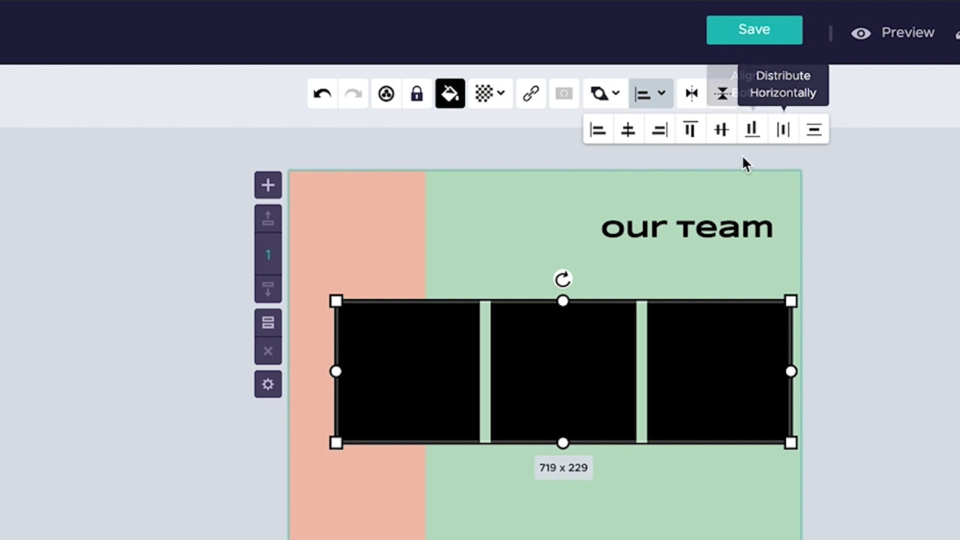
left_click(667, 285)
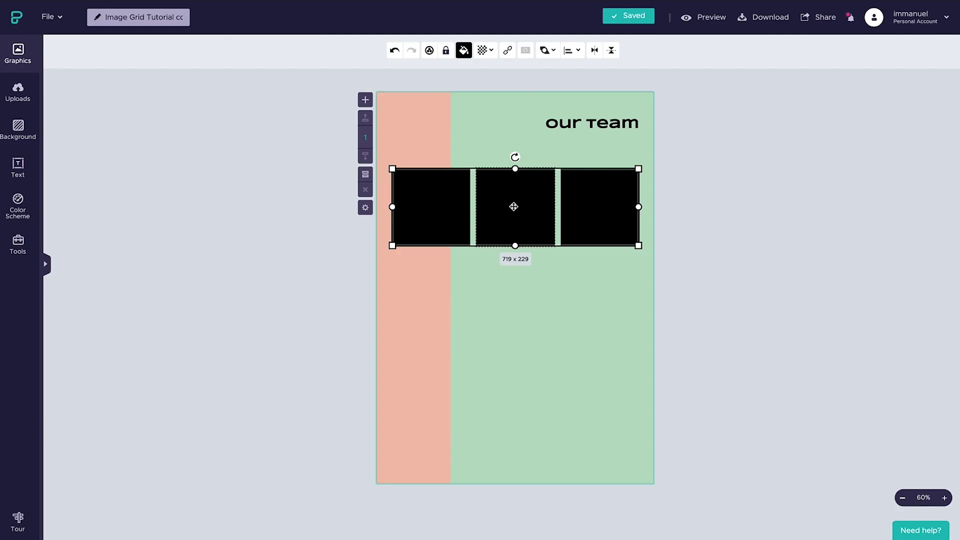
Group the row of squares and duplicate it into two more rows below.
left_click(429, 51)
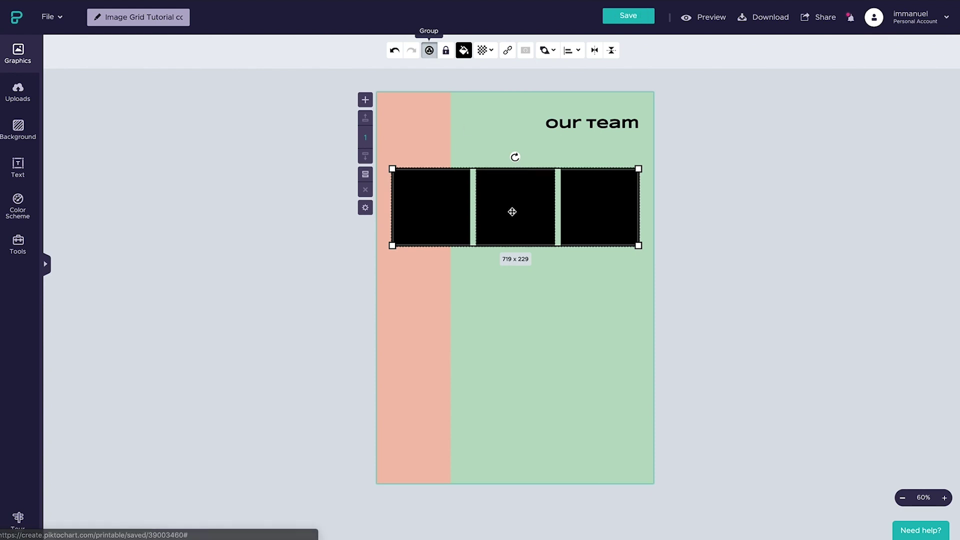
key("ctrl+d")
left_click_drag(516, 236, 521, 432)
key("ctrl+d")
Align the three rows on their left edges and space them evenly top to bottom.
left_click_drag(400, 153, 647, 466)
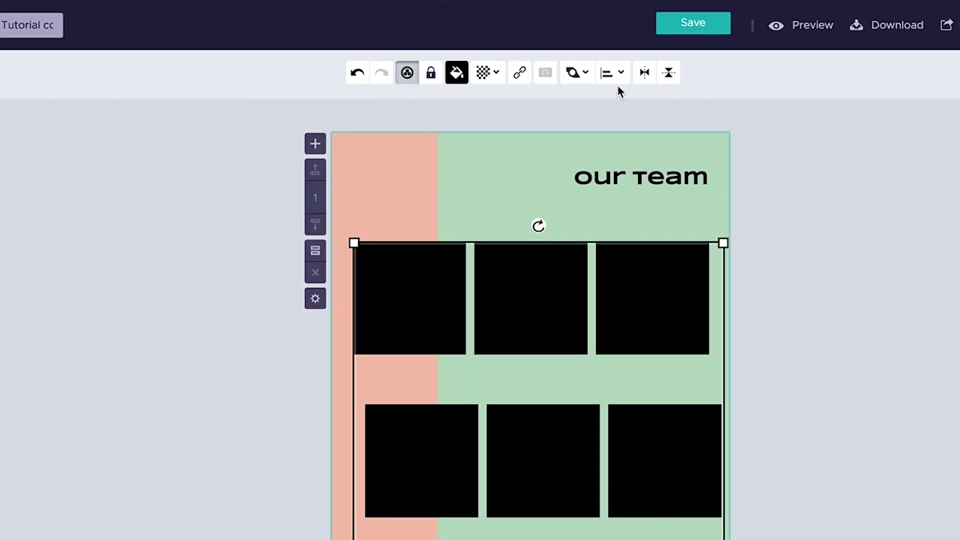
left_click(614, 73)
left_click(572, 102)
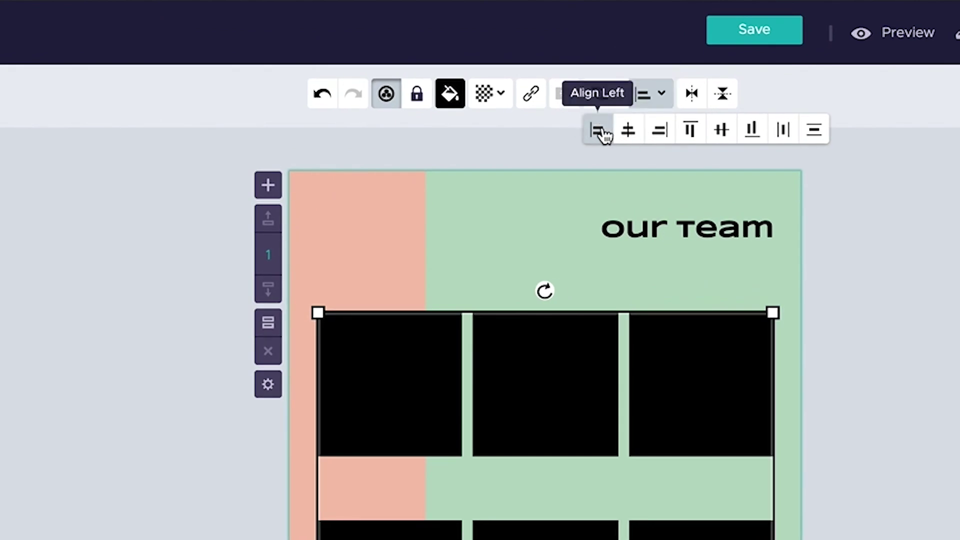
left_click(813, 134)
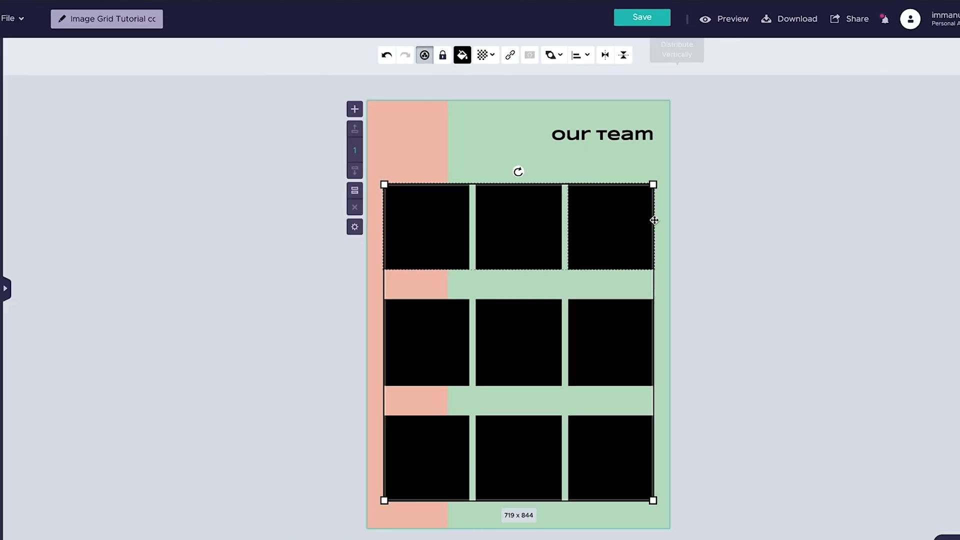
left_click(769, 494)
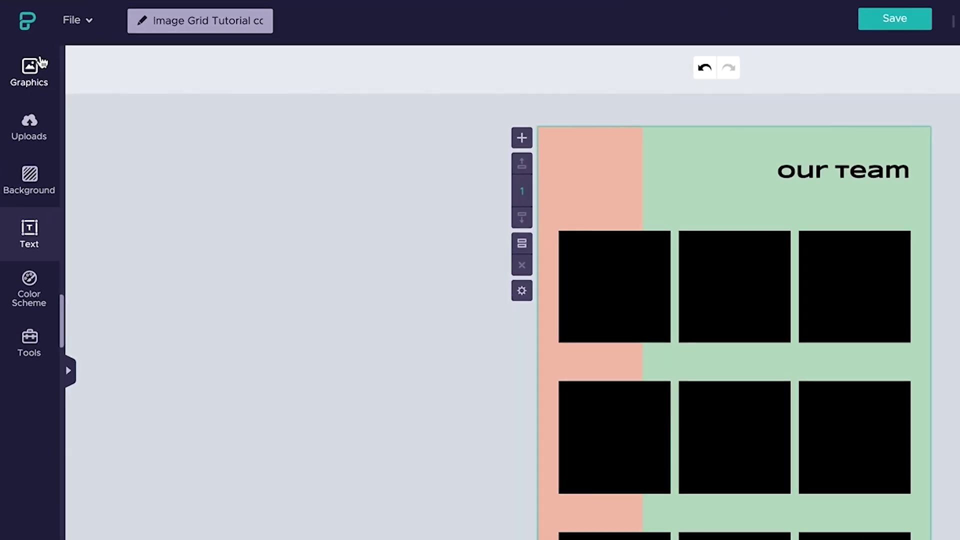
Browse the stock photos, then switch to the Uploaded Images library.
left_click(21, 50)
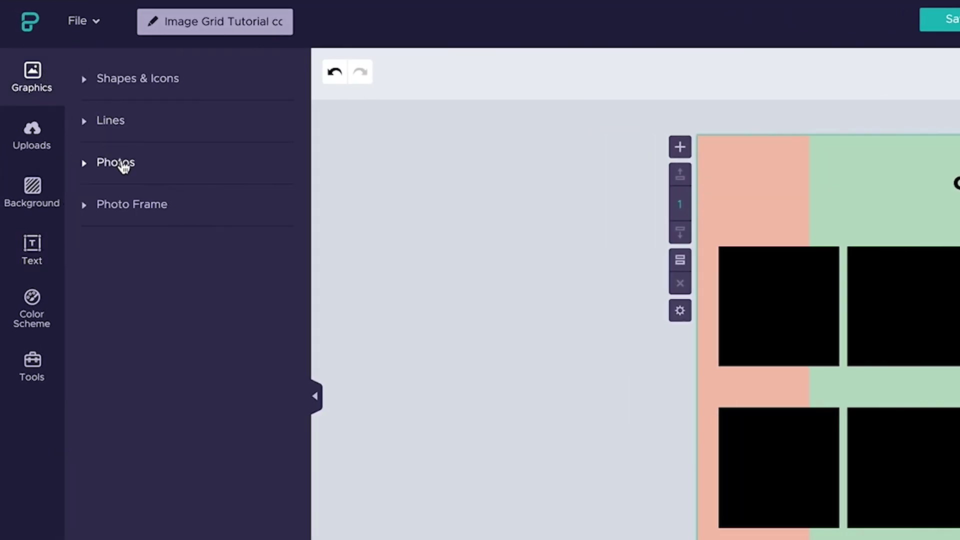
left_click(123, 167)
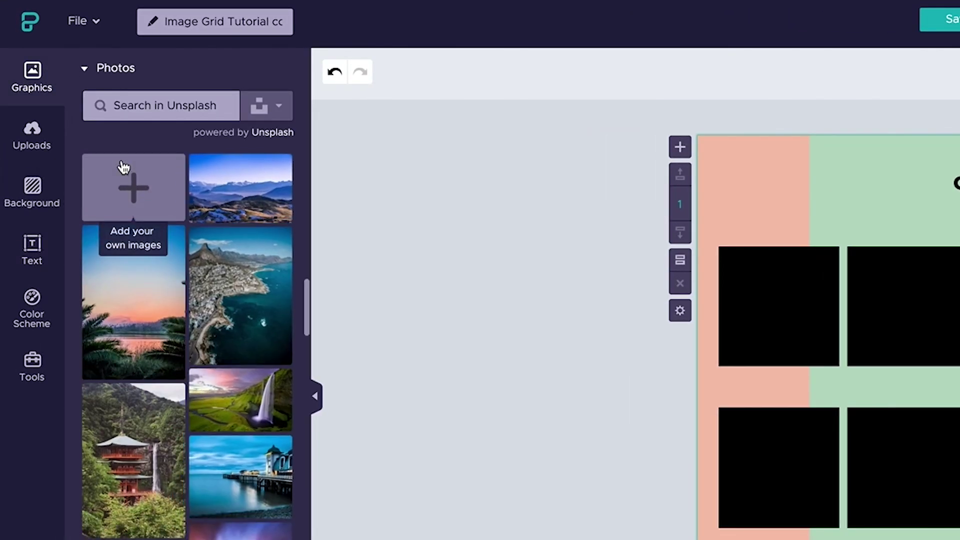
mouse_move(223, 325)
scroll(223, 325, "down", 8)
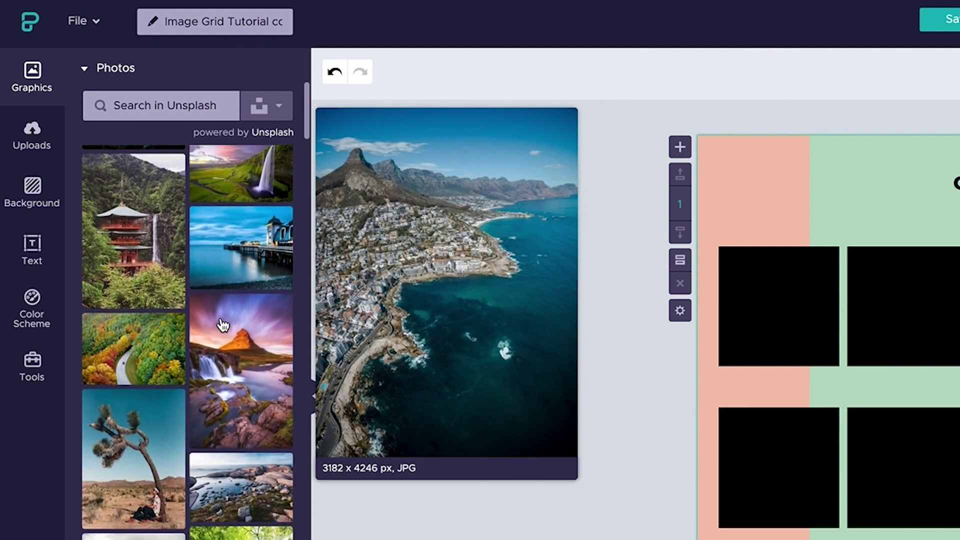
scroll(223, 326, "up", 5)
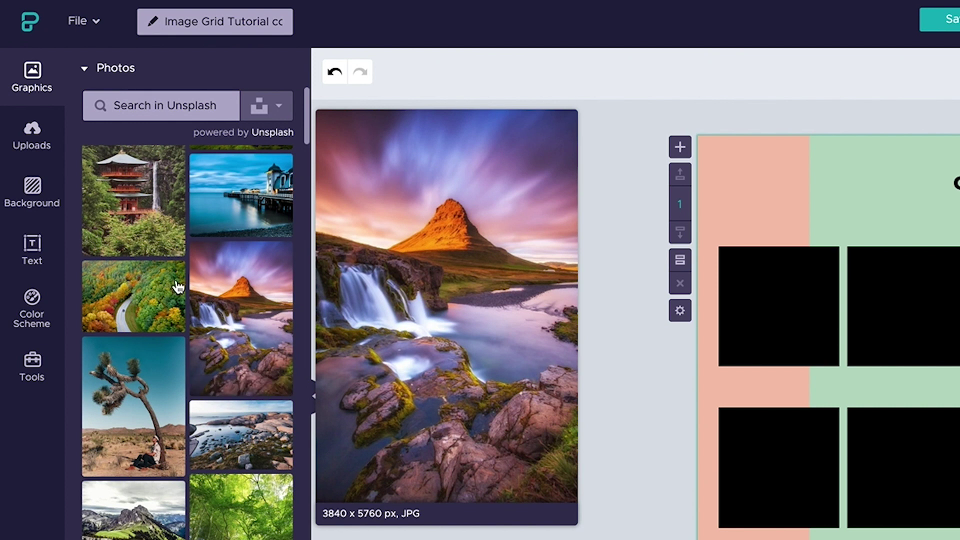
left_click(42, 143)
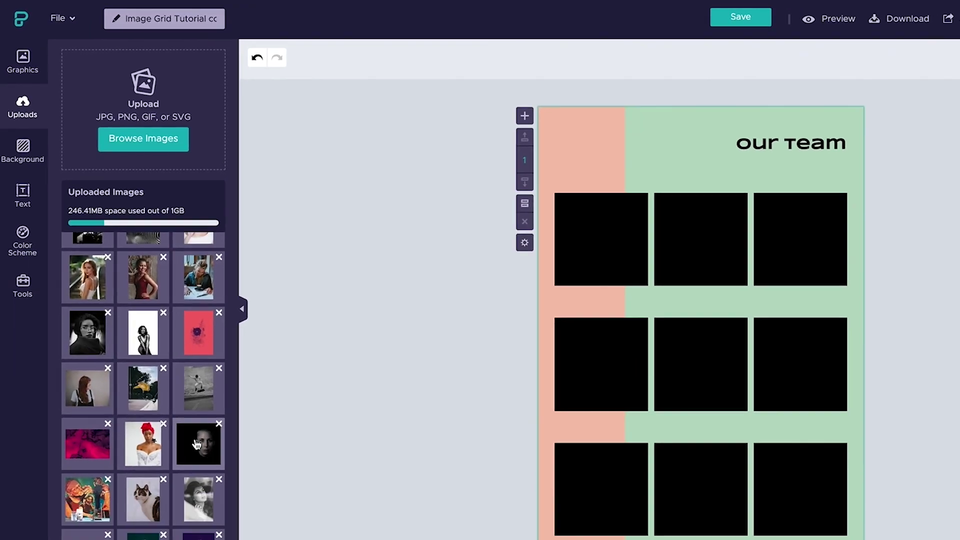
Add the dark black-and-white portrait from Uploads and move it over the grid.
mouse_move(257, 539)
left_click(166, 379)
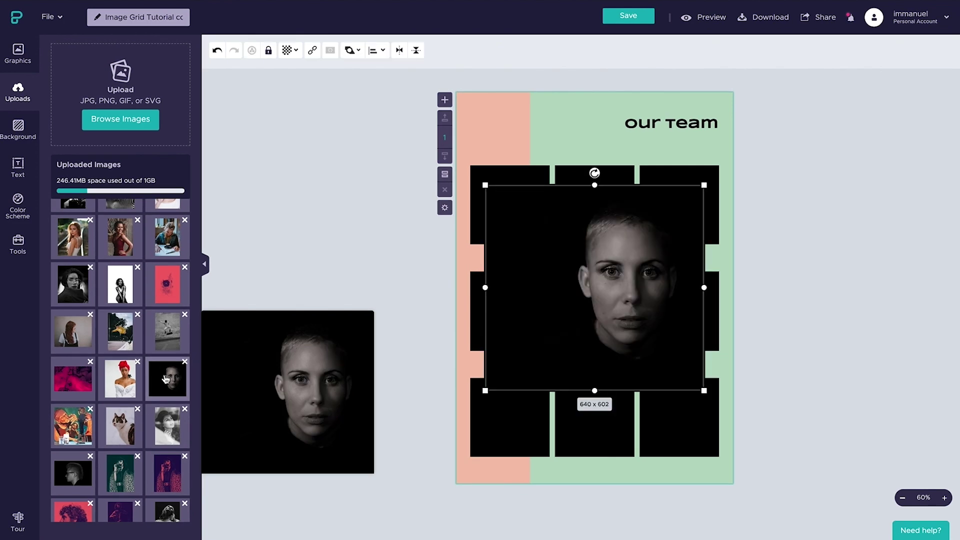
left_click_drag(536, 246, 536, 265)
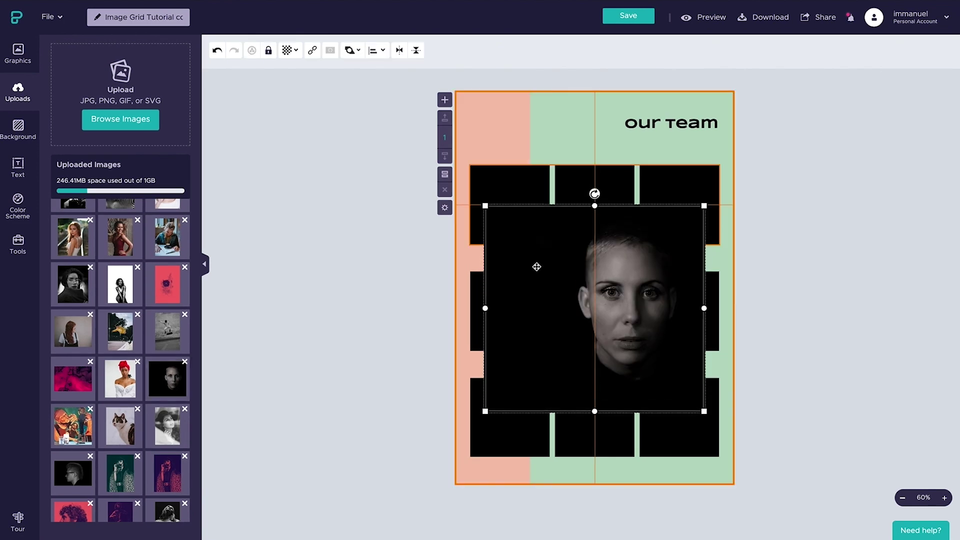
Ungroup the top row and mask the portrait into the top-left square.
left_click(523, 179)
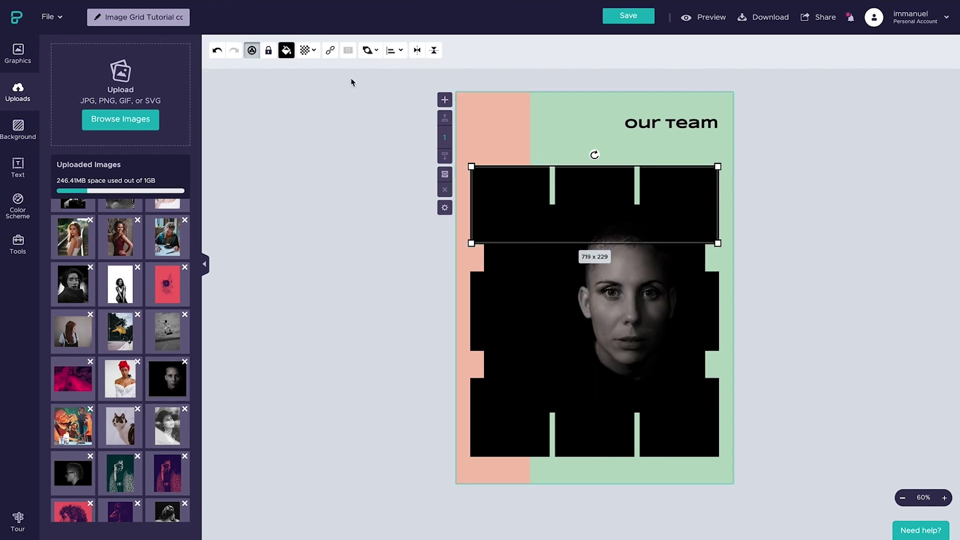
left_click(253, 51)
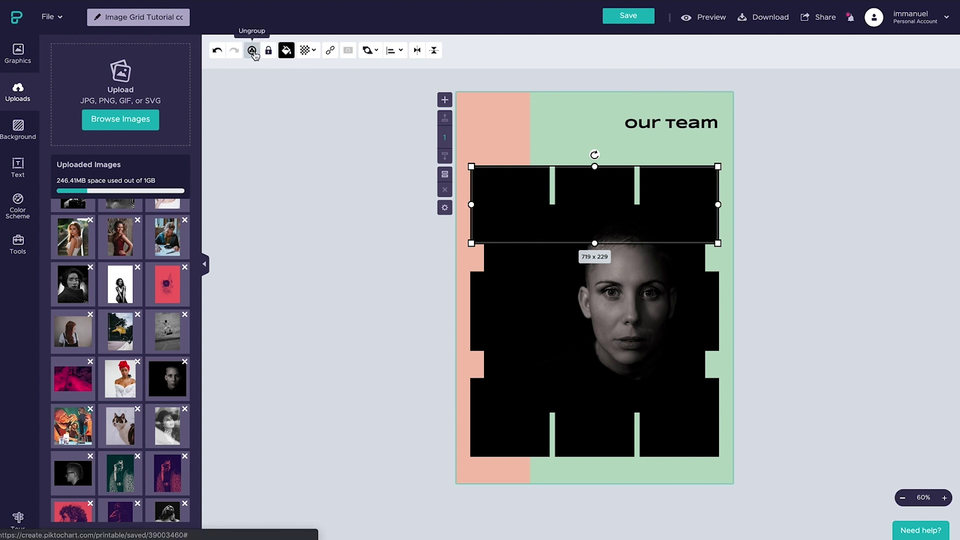
left_click(541, 304)
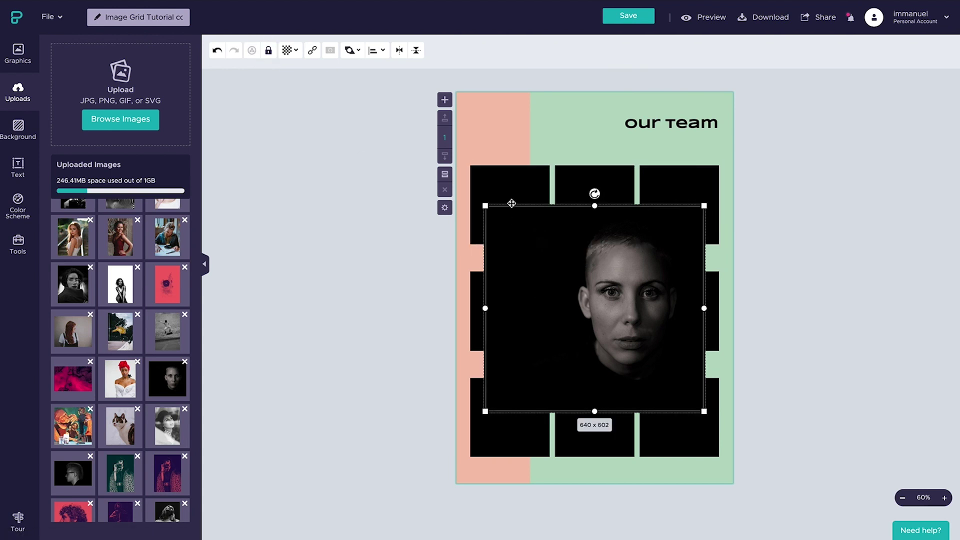
left_click(505, 186, "shift")
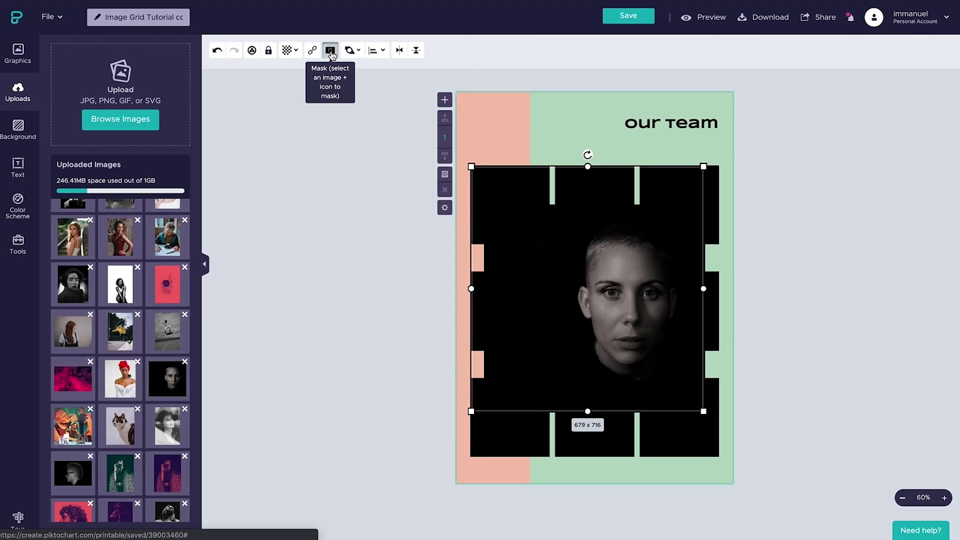
left_click(183, 53)
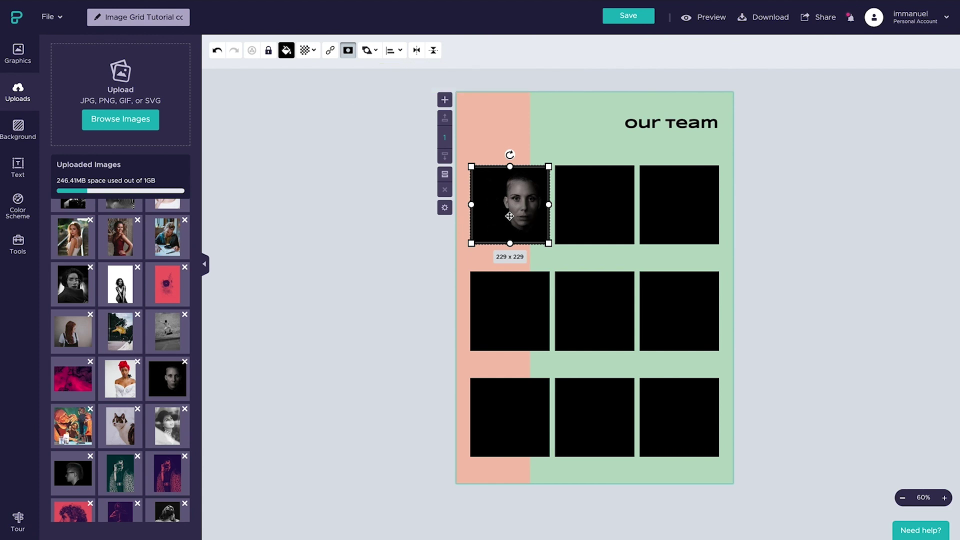
Save the poster, then enlarge and shift the photo inside its mask to centre the face.
key("ctrl+s")
double_click(514, 214)
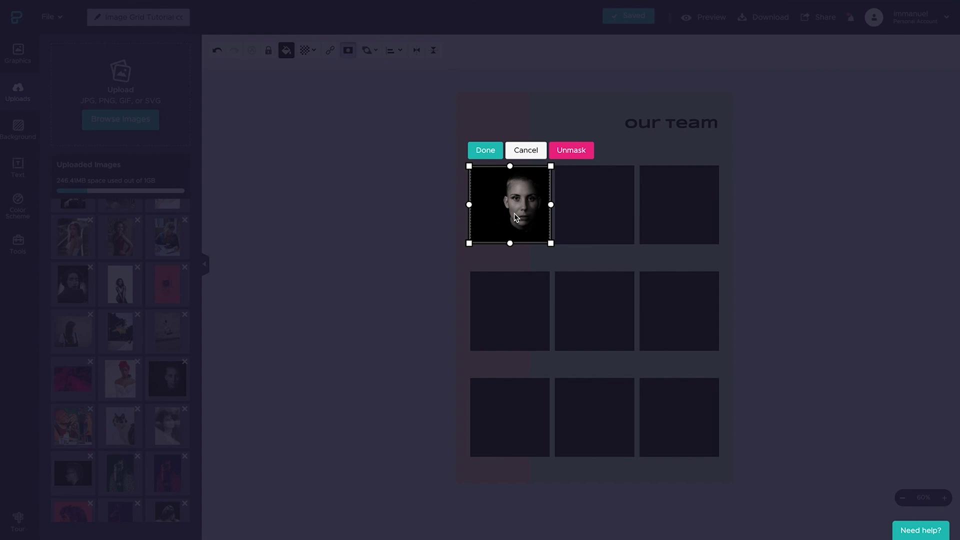
mouse_move(545, 183)
left_mouse_down()
mouse_move(585, 141)
mouse_move(561, 179)
mouse_move(535, 188)
left_mouse_up()
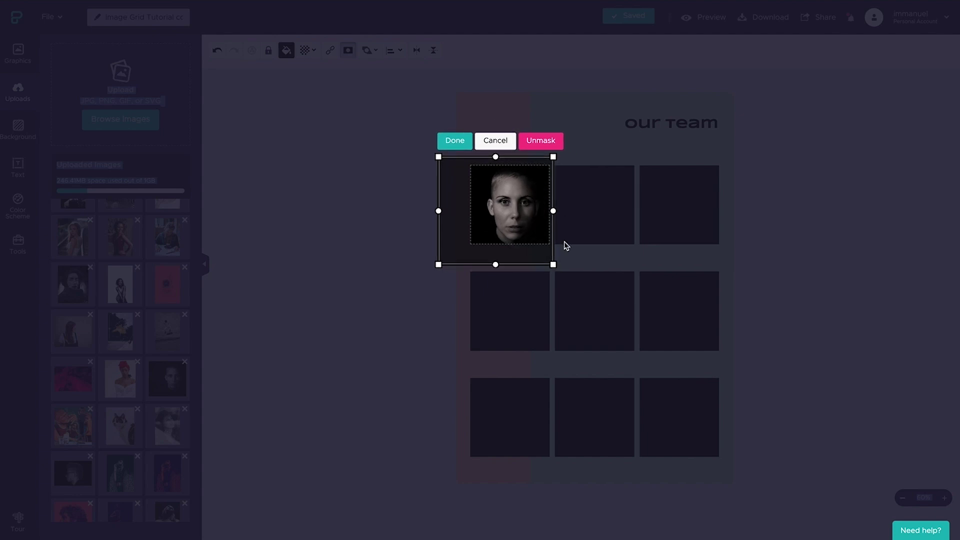
left_click_drag(554, 263, 565, 273)
left_click_drag(467, 158, 456, 154)
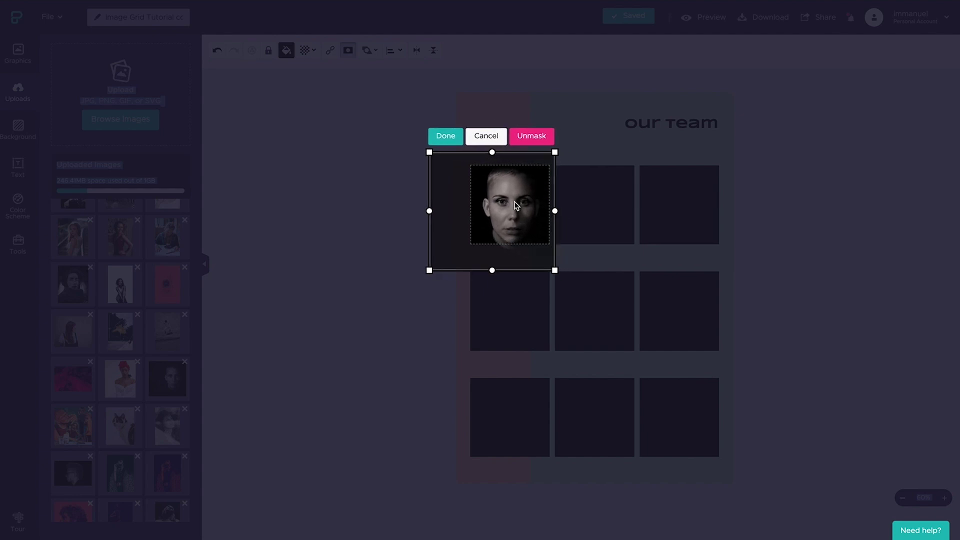
Finish the mask edit and place portraits in the middle-left and bottom-left squares.
left_click(444, 139)
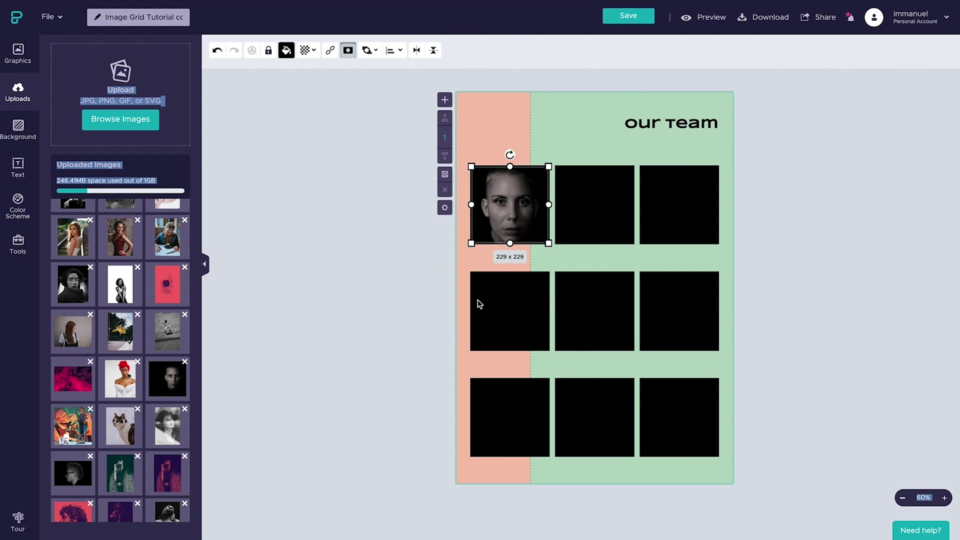
left_click(476, 259)
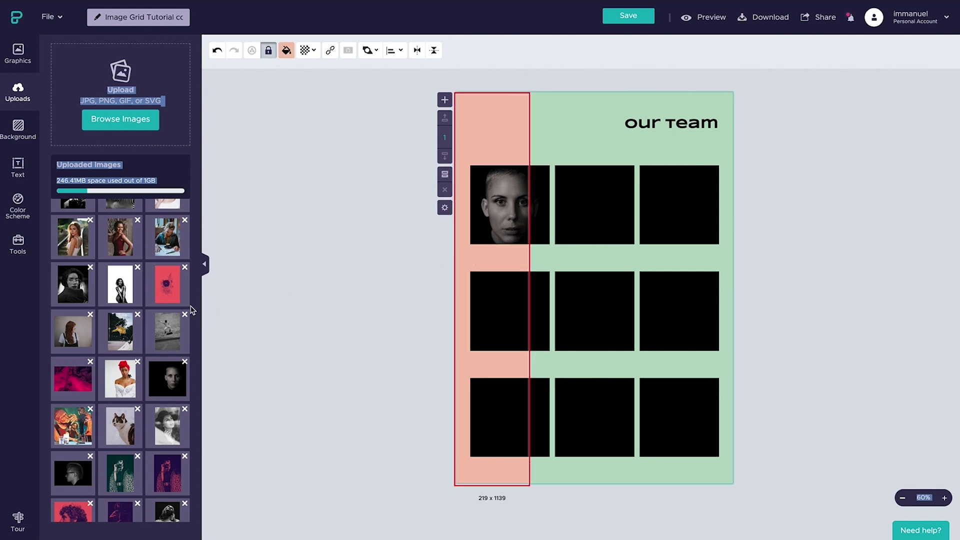
scroll(120, 325, "down", 3)
left_click(120, 334)
left_click(85, 336)
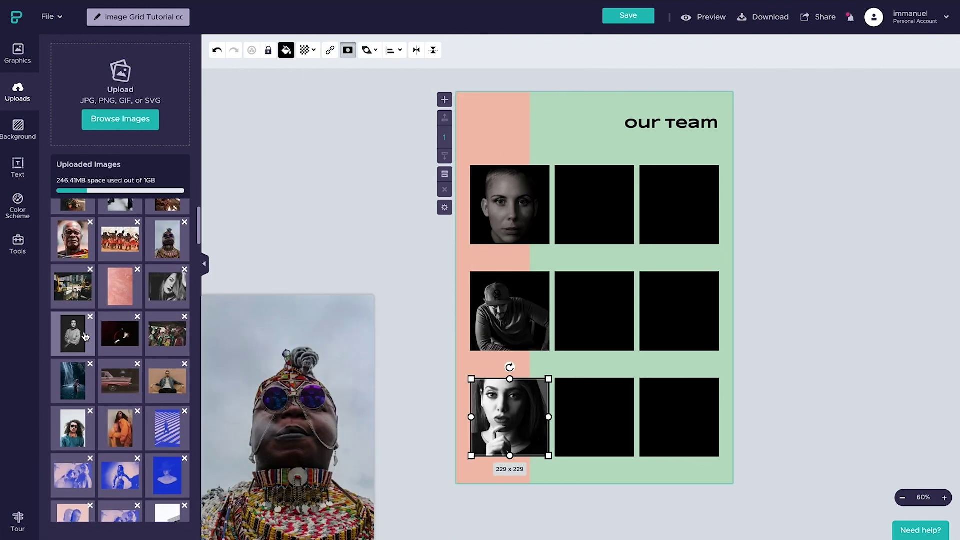
left_click(85, 336)
Fill the remaining squares, including the woman-in-glasses photo, and paste the name and title captions.
scroll(120, 325, "down", 3)
left_click(73, 305)
left_click_drag(73, 446, 640, 343)
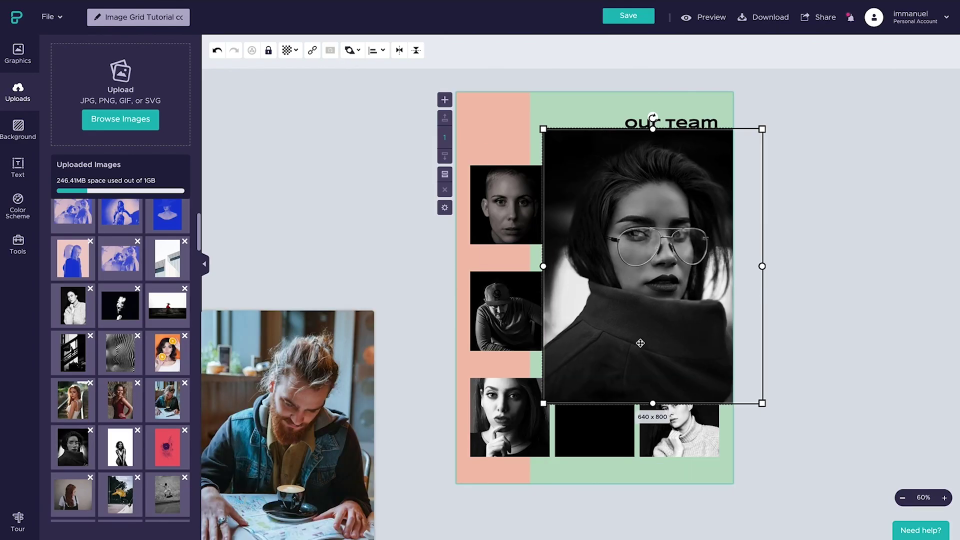
scroll(120, 325, "down", 3)
left_click_drag(119, 350, 594, 283)
scroll(120, 325, "down", 3)
left_click_drag(73, 350, 594, 205)
scroll(120, 325, "down", 3)
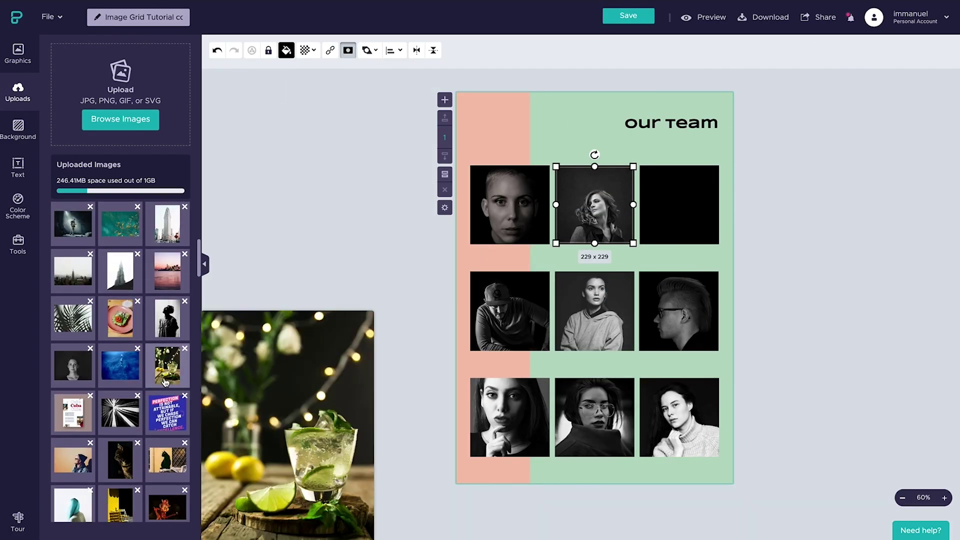
scroll(165, 382, "down", 3)
left_click_drag(120, 317, 679, 204)
key("ctrl+v")
left_click(540, 152)
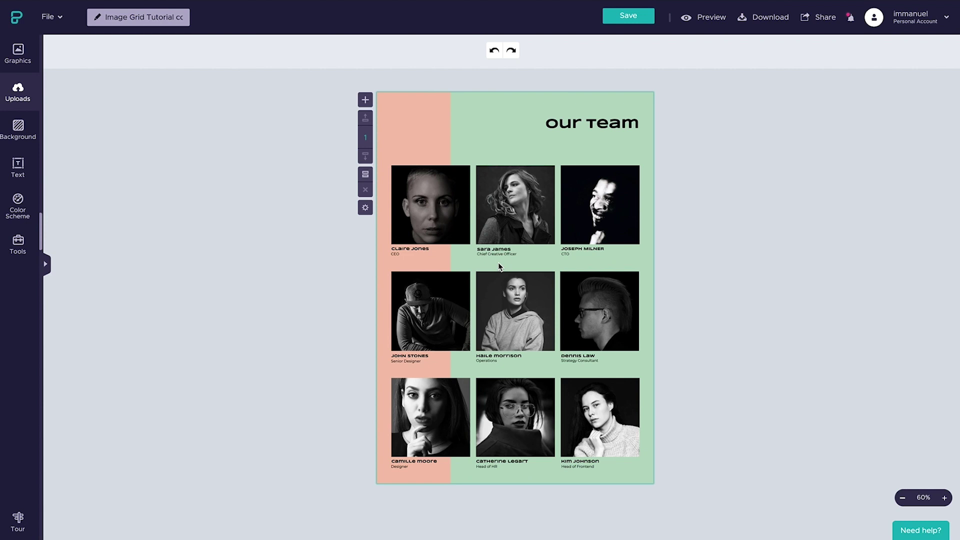
Delete the middle-left photo and stretch the top-left portrait and its bottom-aligned caption down two rows.
left_click(424, 276)
key("Delete")
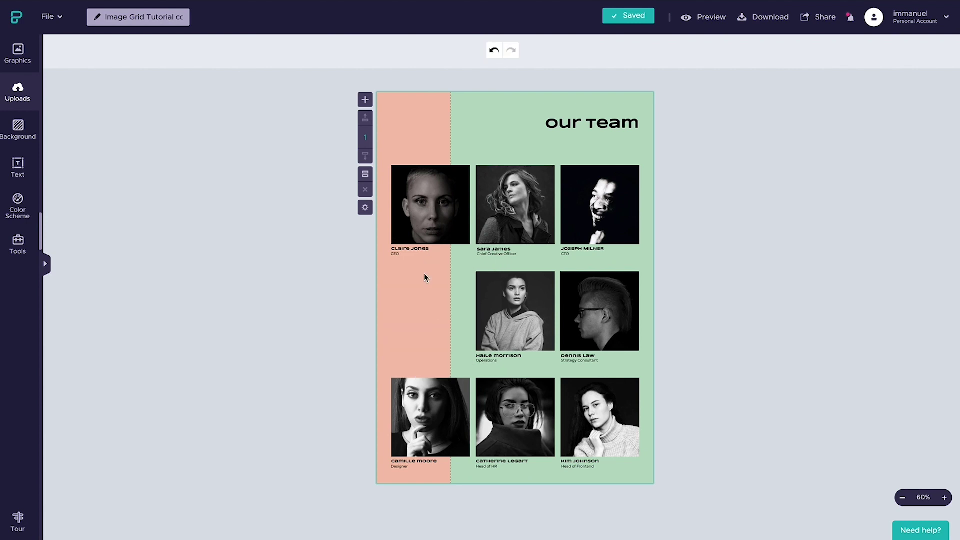
left_click(410, 250)
left_click_drag(446, 257, 523, 361)
left_click(715, 50)
left_click(769, 68)
left_click(429, 205)
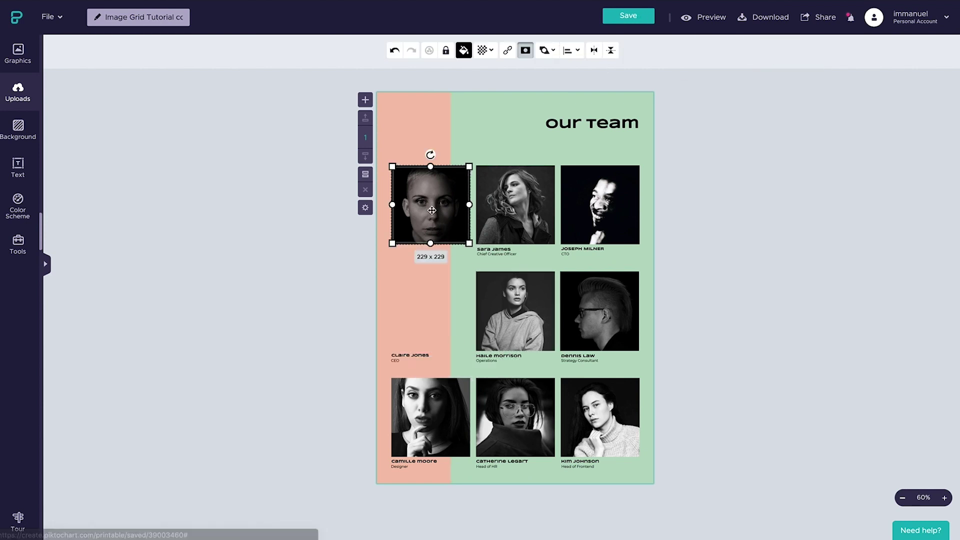
left_click_drag(430, 243, 430, 350)
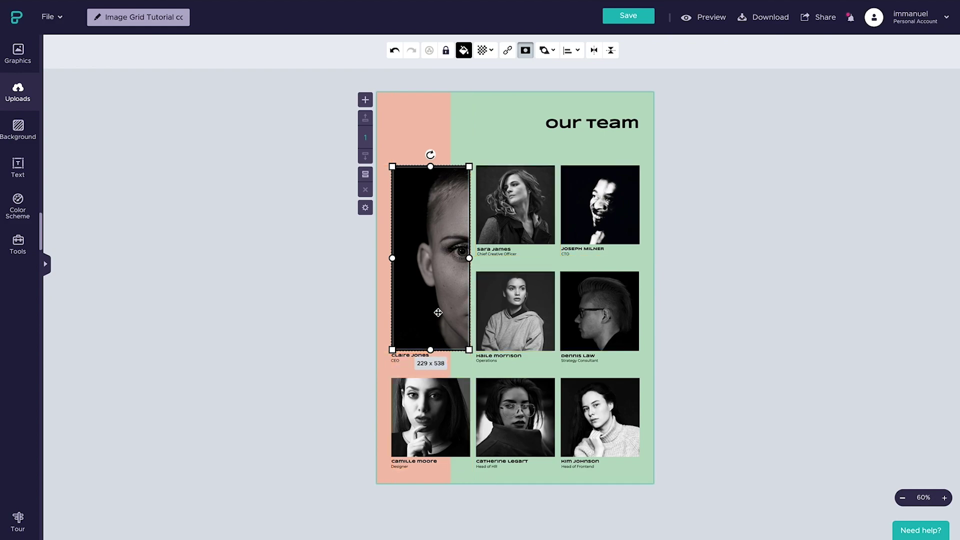
double_click(399, 298)
left_click(257, 118)
Delete the bottom-middle photo and stretch the centre portrait to 229 × 538 with its caption bottom-aligned.
left_click(515, 417)
key("Delete")
left_click(500, 355)
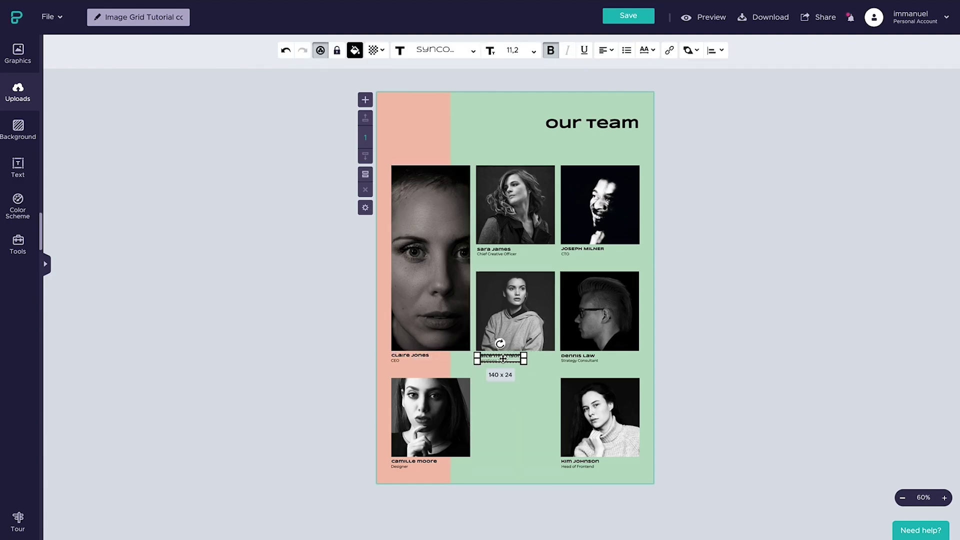
left_click_drag(553, 365, 639, 467)
left_click(580, 50)
left_click(633, 71)
left_click(515, 310)
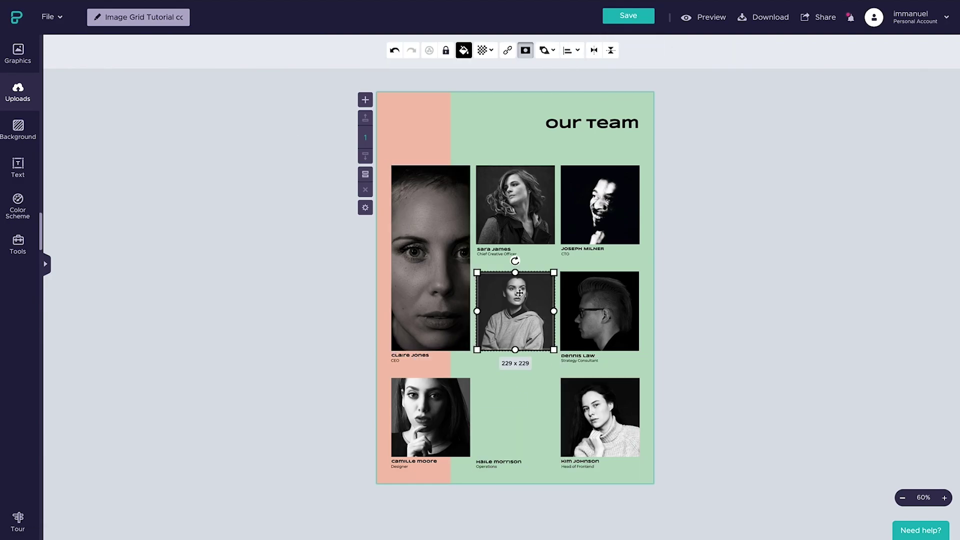
left_click_drag(515, 354, 516, 454)
double_click(515, 362)
left_click(421, 218)
left_click(575, 269)
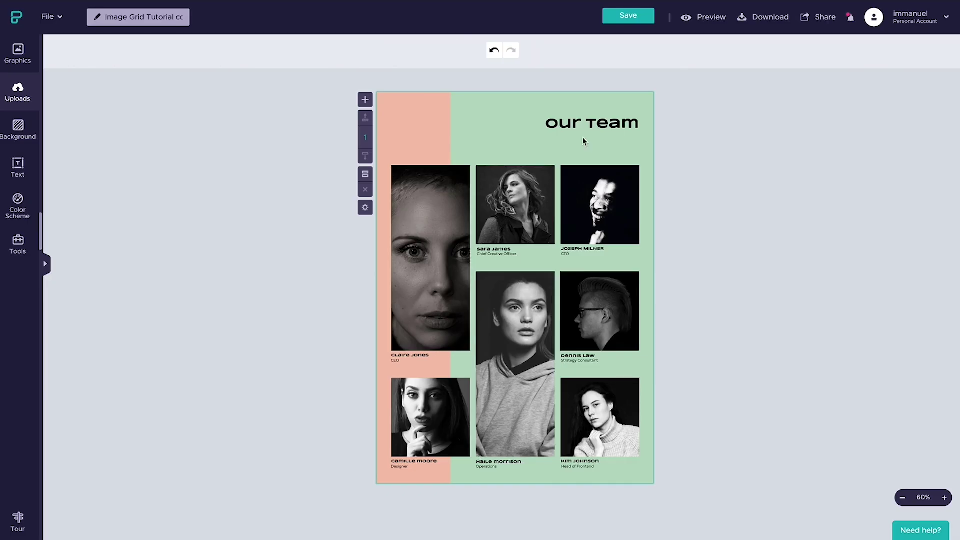